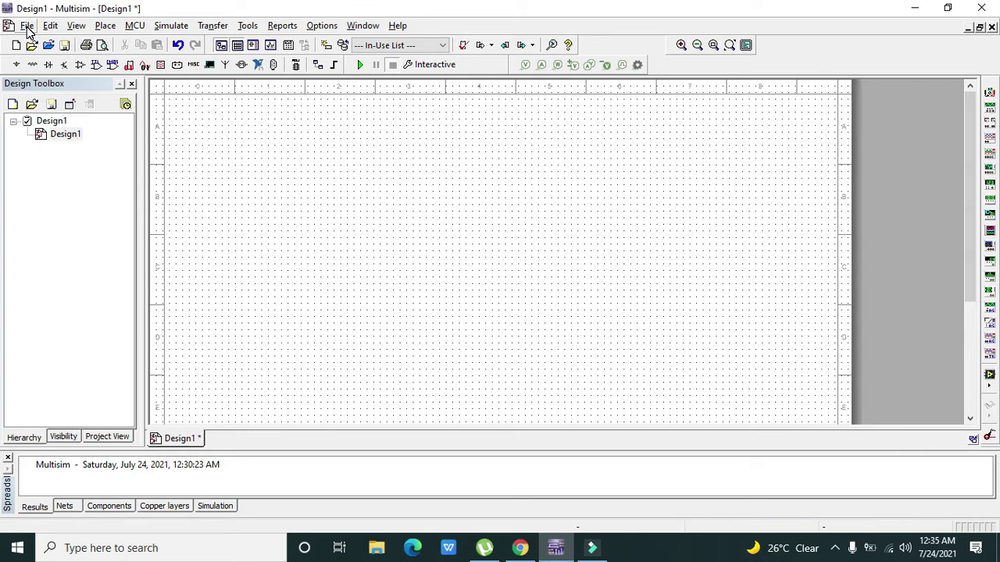
Step: Choose the 500 Ω part from the master database's Basic group, POTENTIOMETER family
left_click(17, 68)
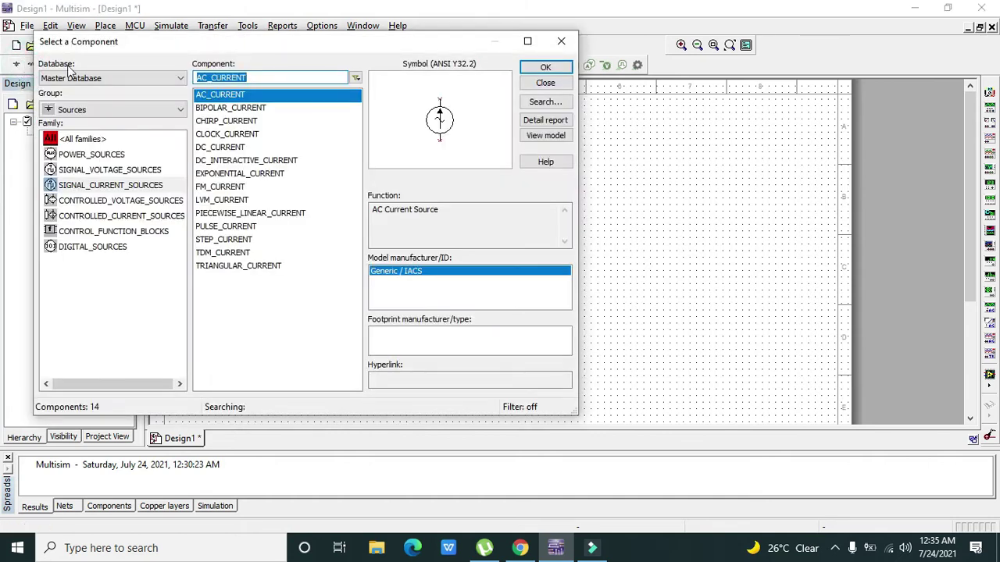
left_click(84, 79)
left_click(78, 90)
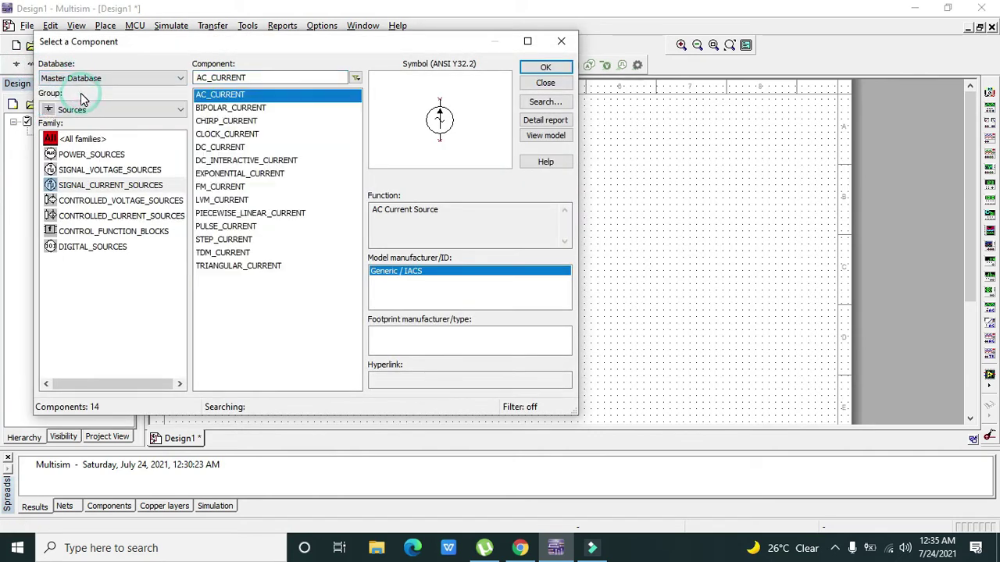
left_click(86, 111)
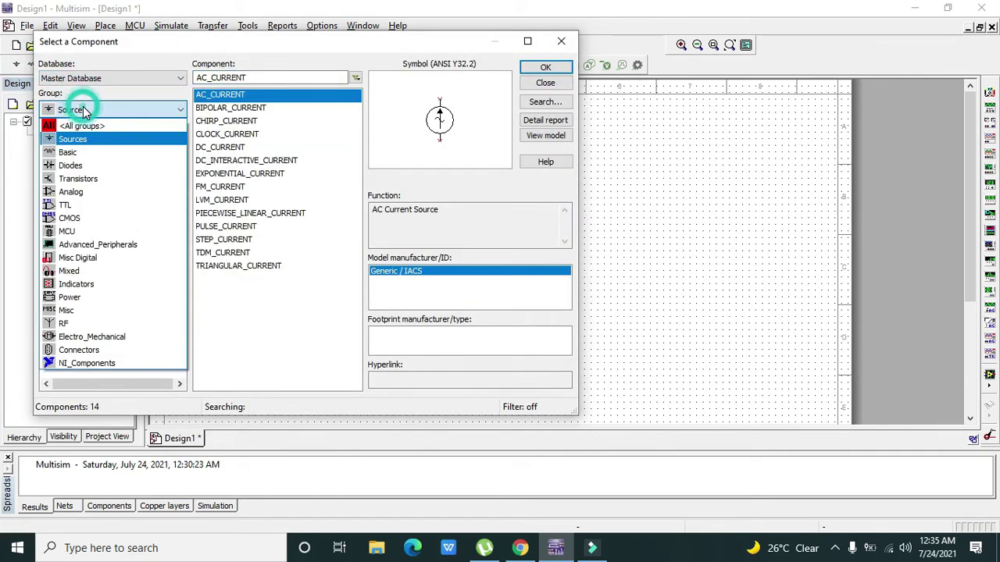
left_click(98, 156)
left_click_drag(178, 167, 184, 225)
left_click(90, 354)
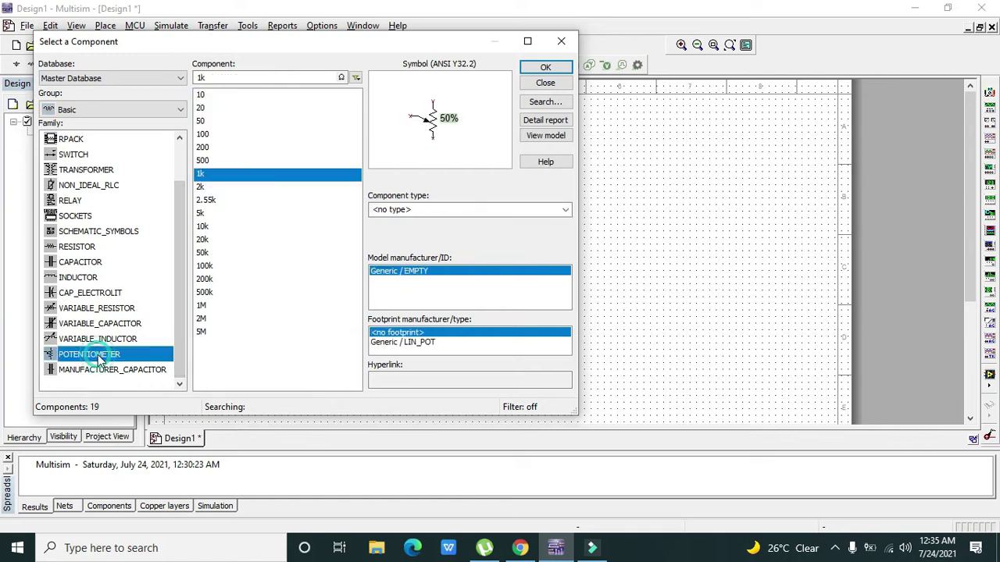
left_click(204, 162)
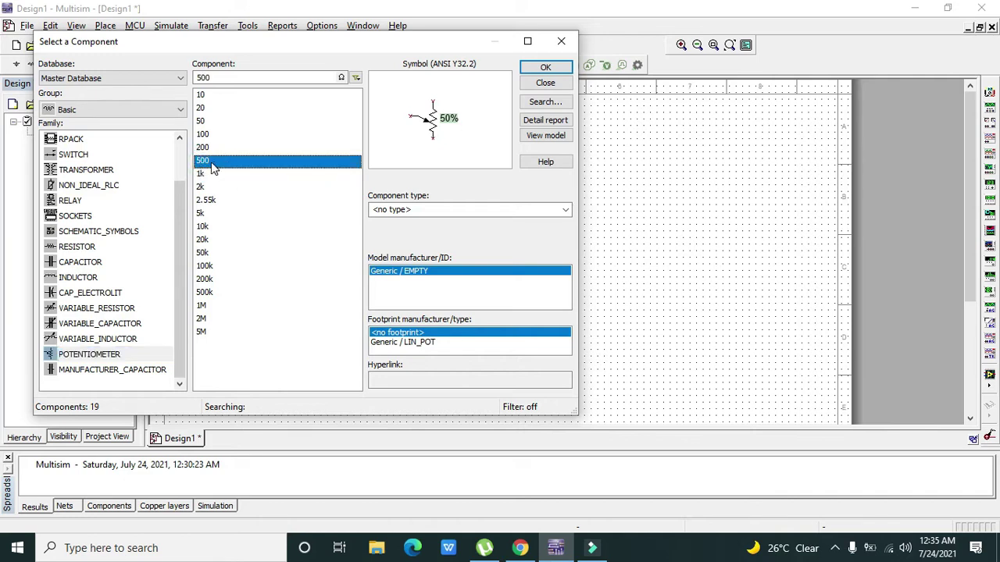
left_click(546, 69)
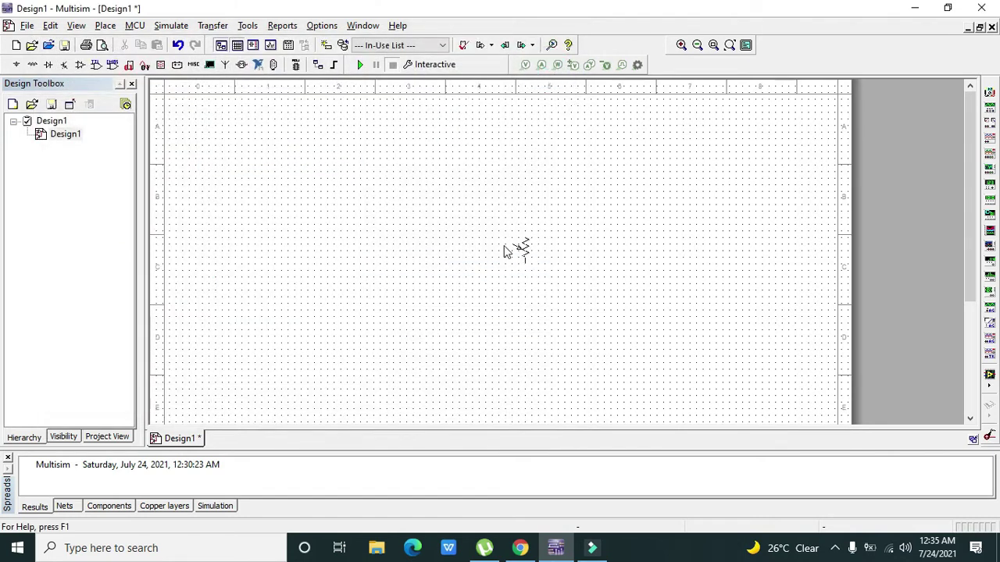
Step: Place potentiometer R1 at sheet centre with wiper at 100 %, and multimeter XMM1 above right
left_click(475, 251)
left_click(563, 37)
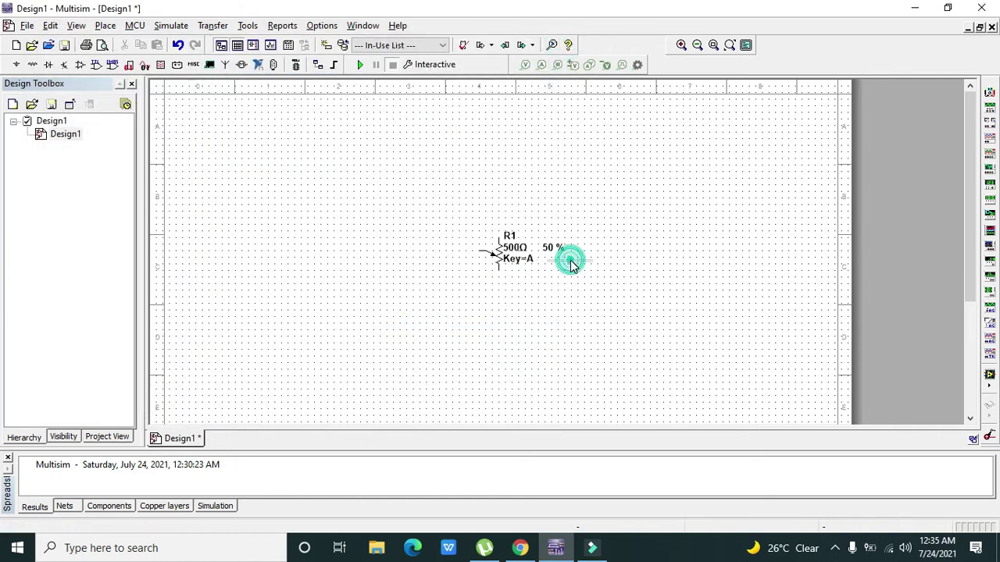
left_click_drag(569, 263, 593, 266)
left_click(989, 93)
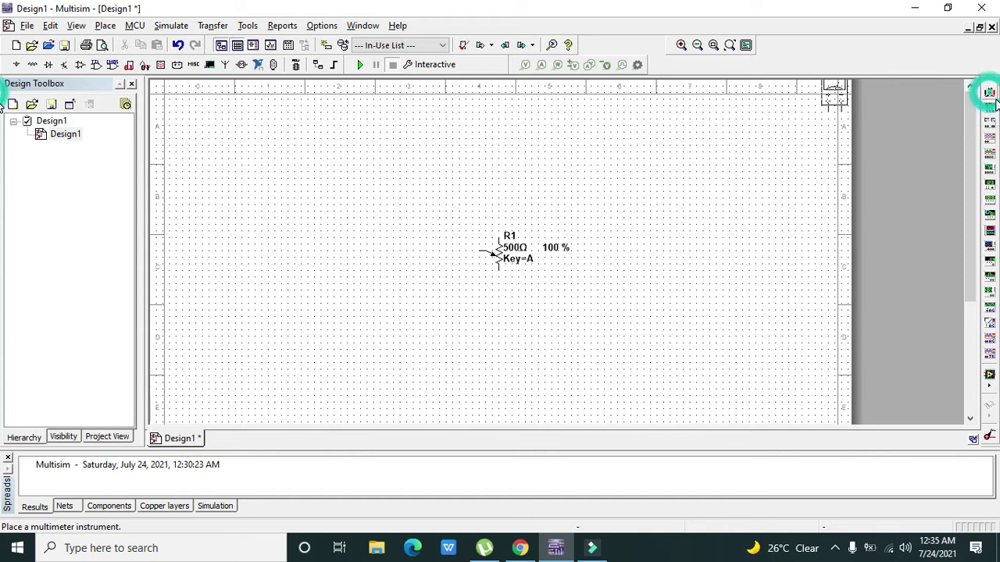
left_click(643, 218)
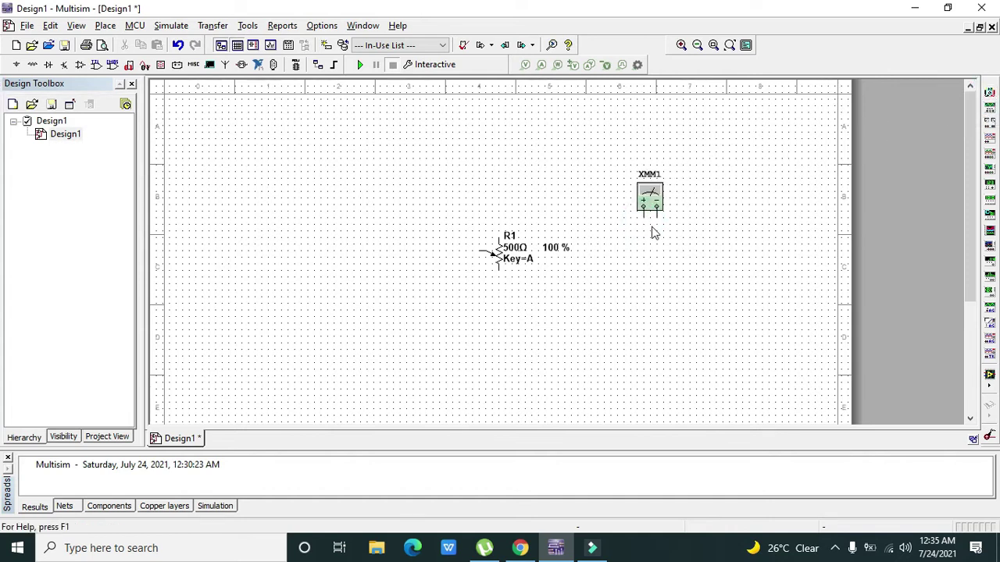
Step: Wire the multimeter's positive terminal to R1's top pin
left_click(643, 218)
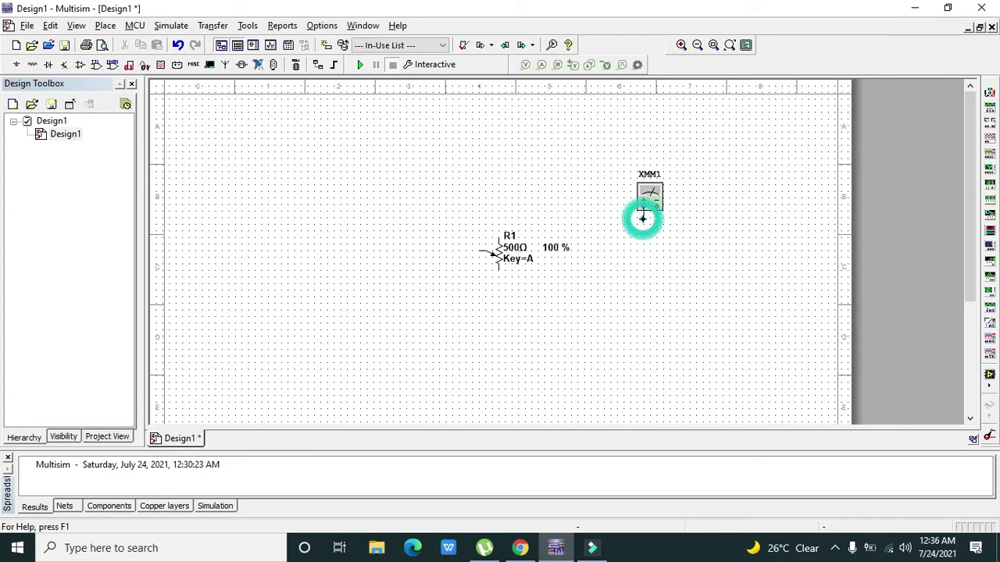
left_click(499, 230)
left_click(498, 237)
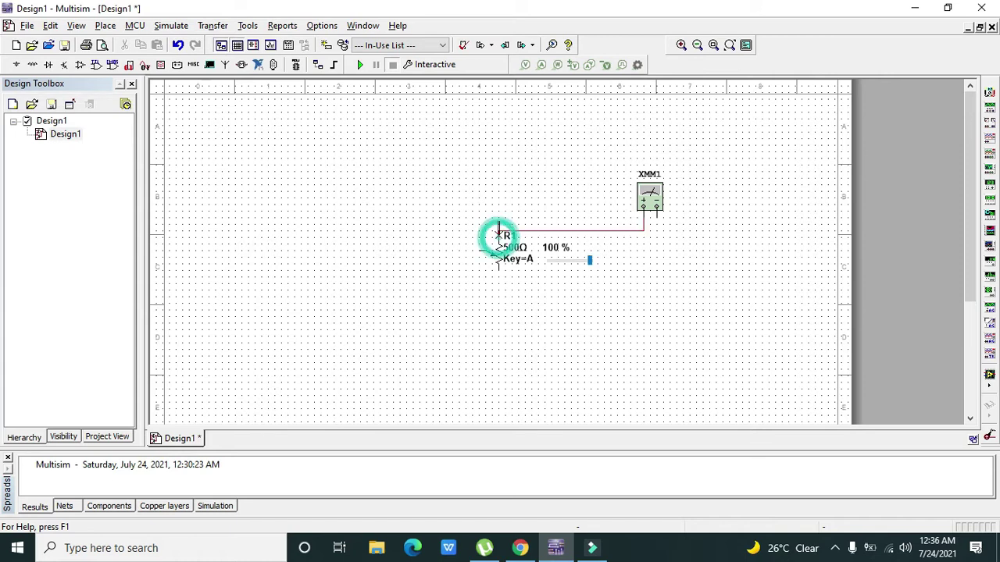
Step: Wire XMM1's other terminal to R1's wiper, routing a corner below R1
left_click(657, 219)
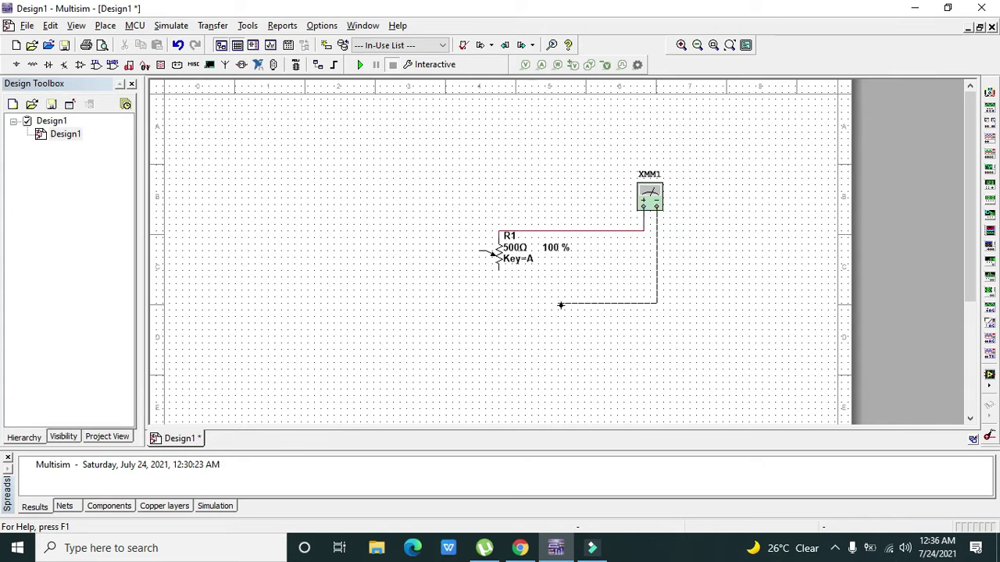
left_click(472, 296)
left_click(469, 251)
left_click(475, 252)
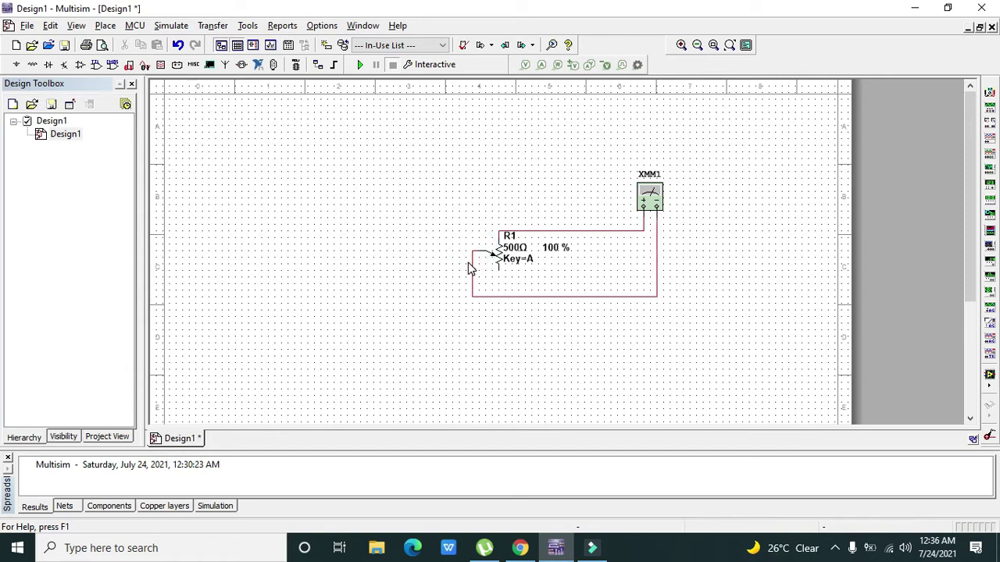
left_click(583, 231)
left_click(598, 257)
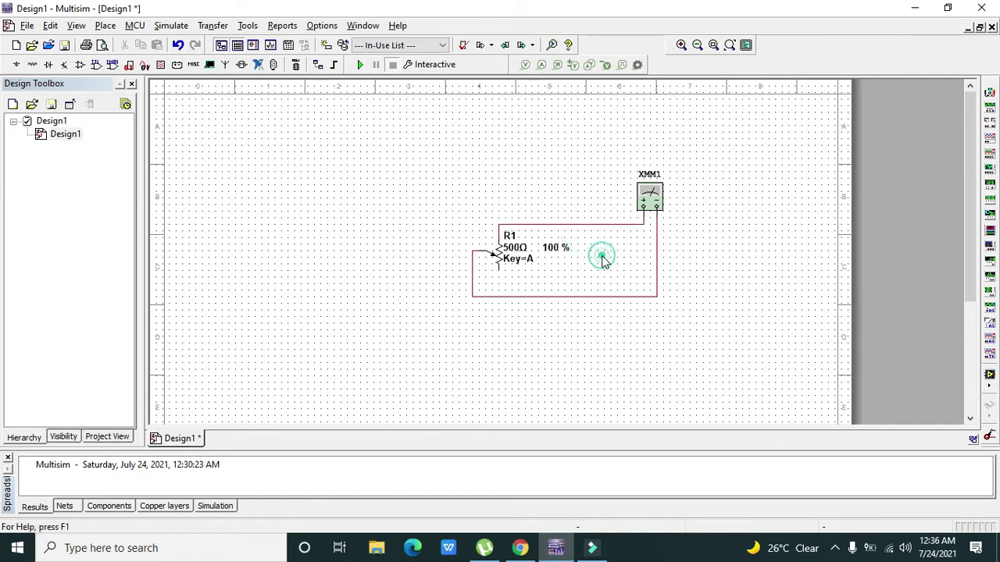
Step: Clear the not-grounded error, put a POWER_SOURCES GROUND under R1's bottom pin, and run
left_click(359, 67)
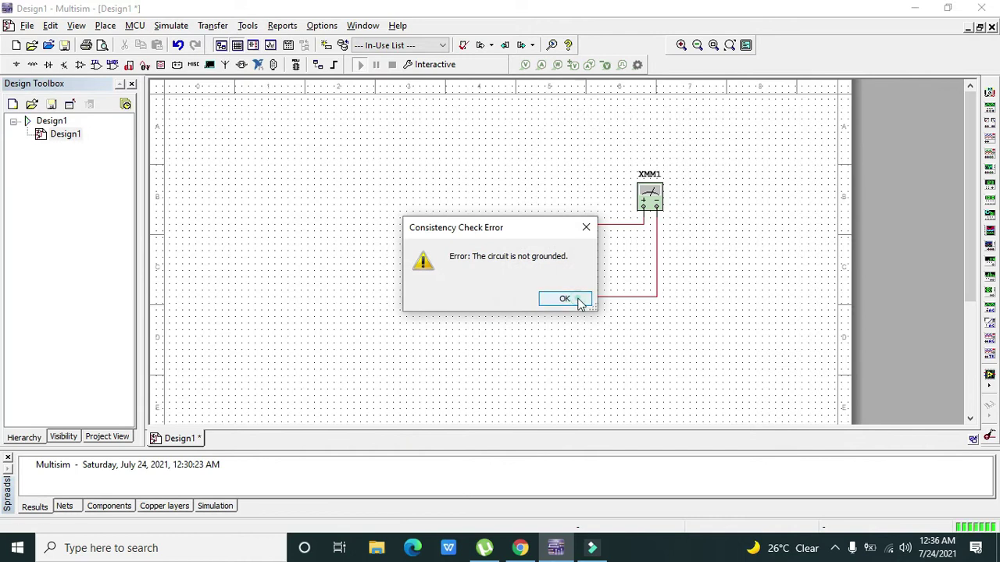
left_click(578, 300)
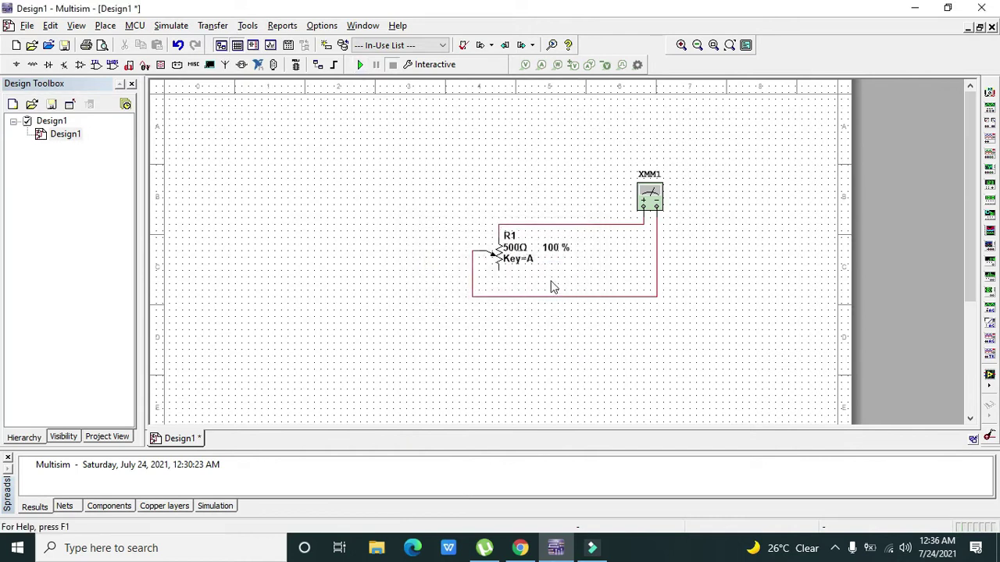
left_click(17, 64)
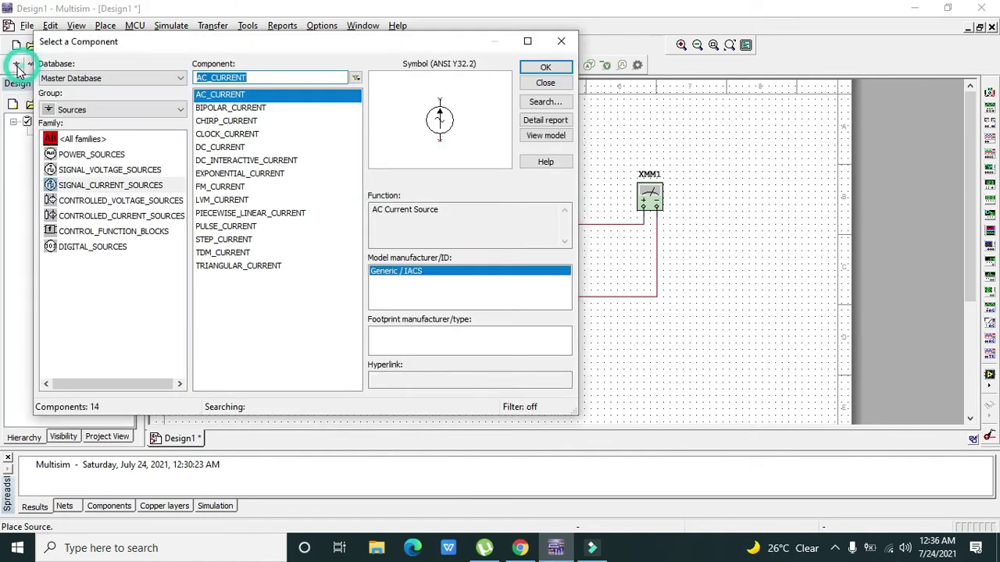
left_click(133, 155)
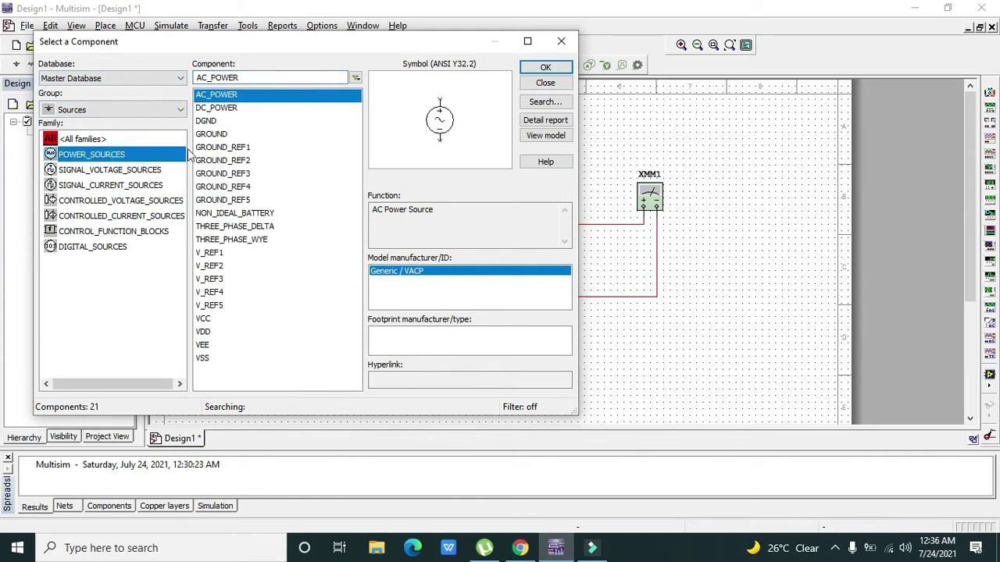
left_click(201, 136)
left_click(545, 67)
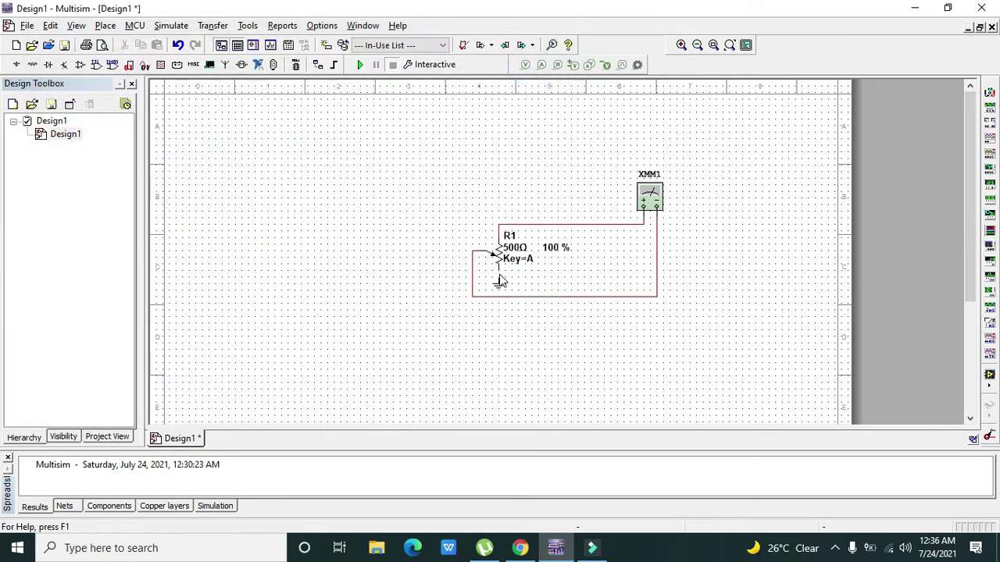
left_click(498, 278)
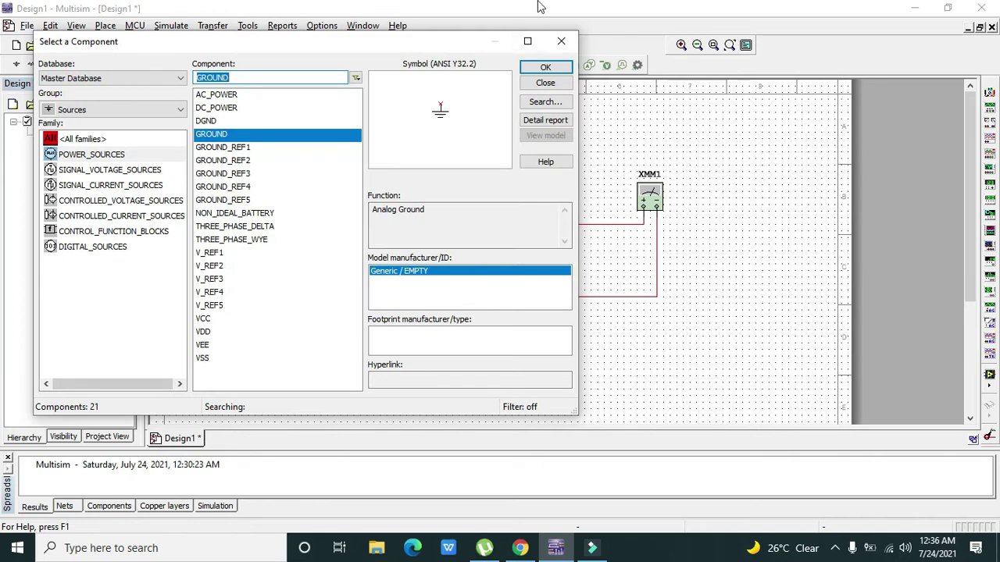
left_click(560, 41)
left_click(360, 65)
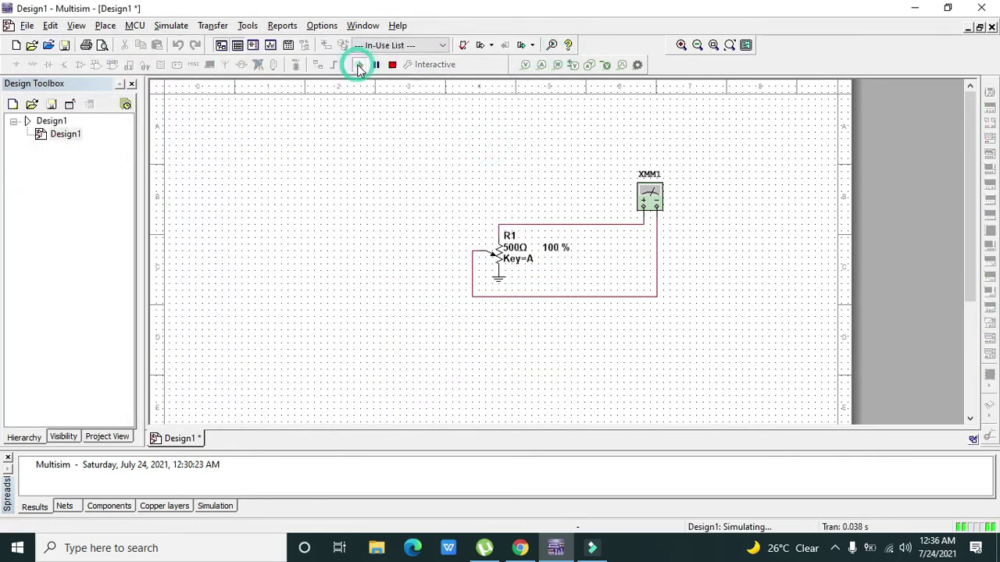
Step: Open XMM1's readout, move it clear of the circuit, and set it to ohms
double_click(649, 196)
left_click_drag(504, 223, 765, 151)
left_click(779, 196)
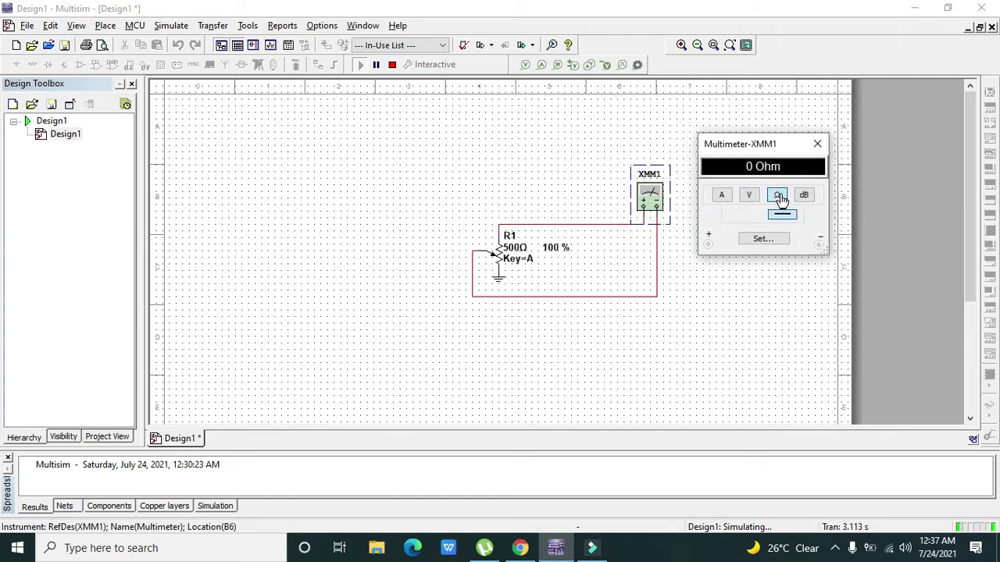
Step: Sweep R1's wiper from 0 % through 5 % to 20 % while reading resistance, then deselect XMM1
mouse_move(512, 249)
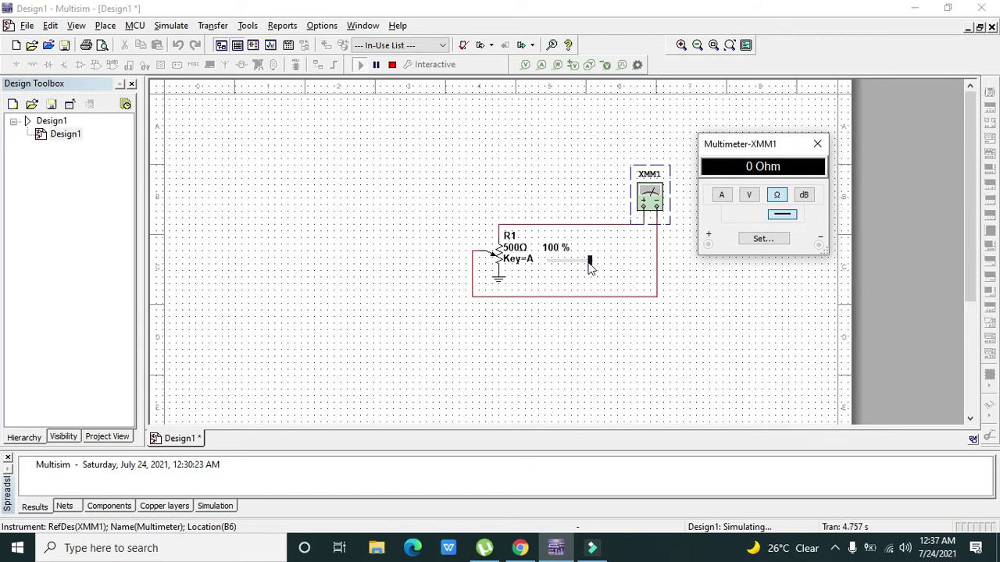
left_click_drag(590, 263, 538, 270)
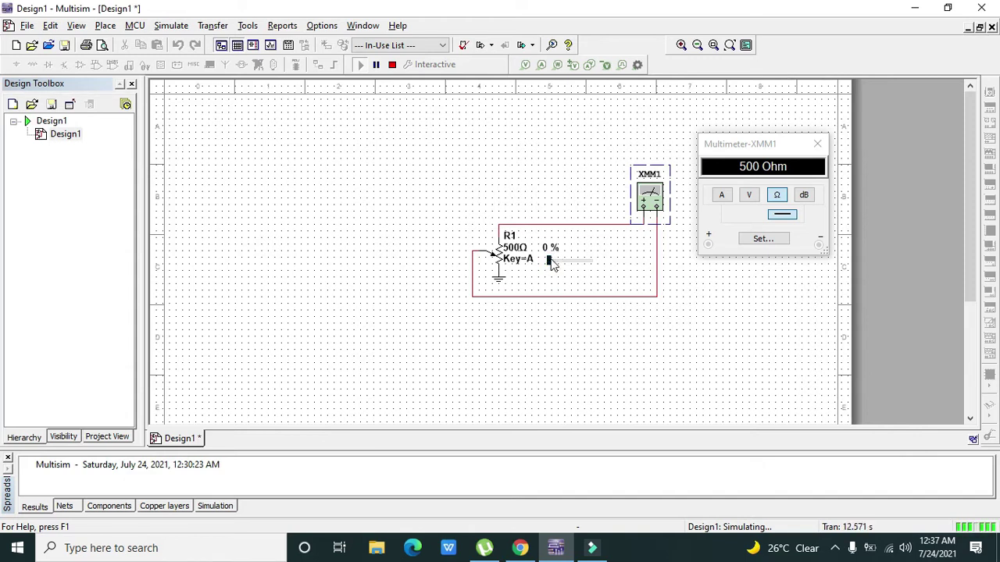
left_click(549, 260)
left_click(552, 261)
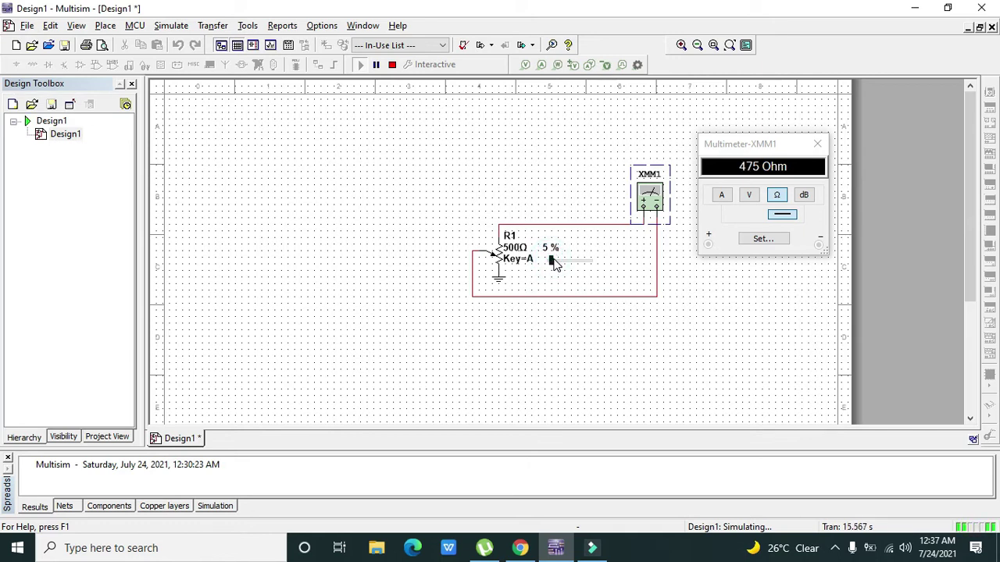
left_click(550, 260)
left_click_drag(552, 263, 594, 260)
left_click(557, 263)
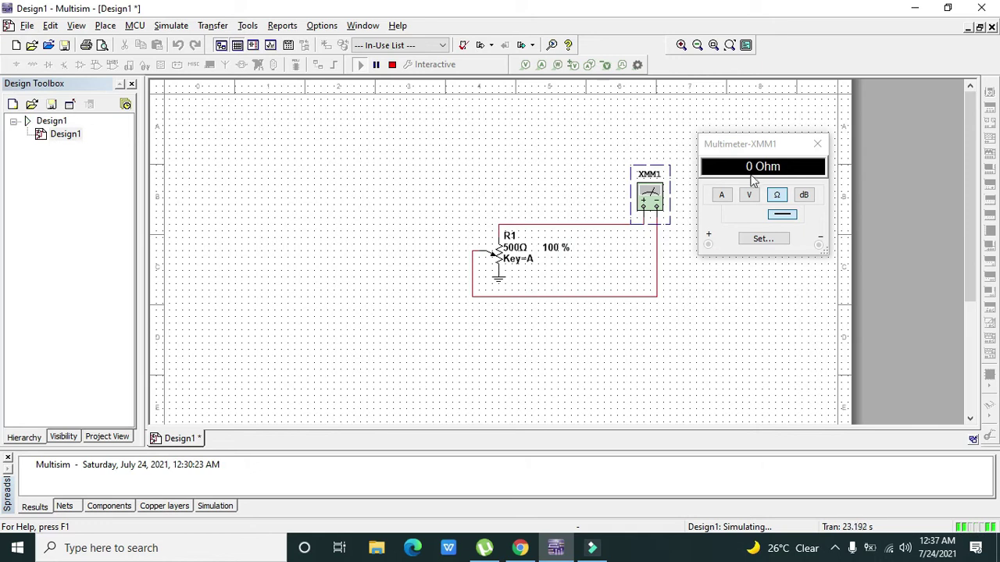
left_click(565, 135)
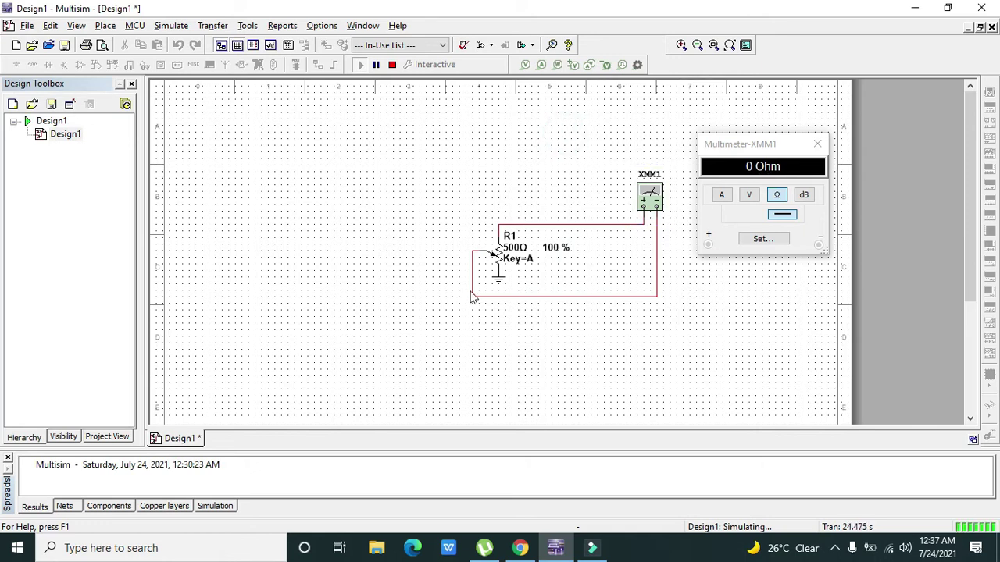
mouse_move(495, 258)
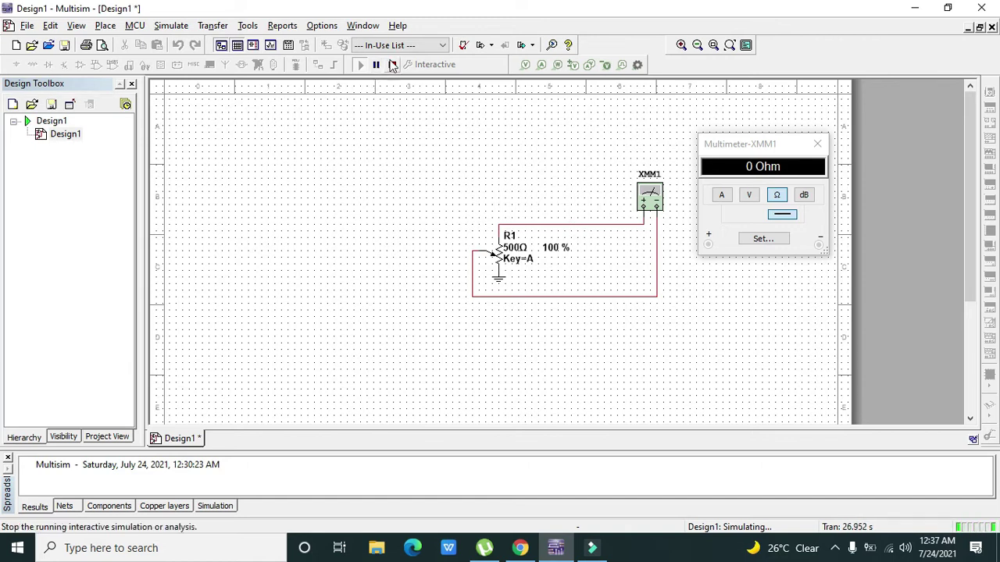
Step: Stop the simulation with F5 and delete the top R1–XMM1 wire from its context menu
key("F5")
left_click(592, 225)
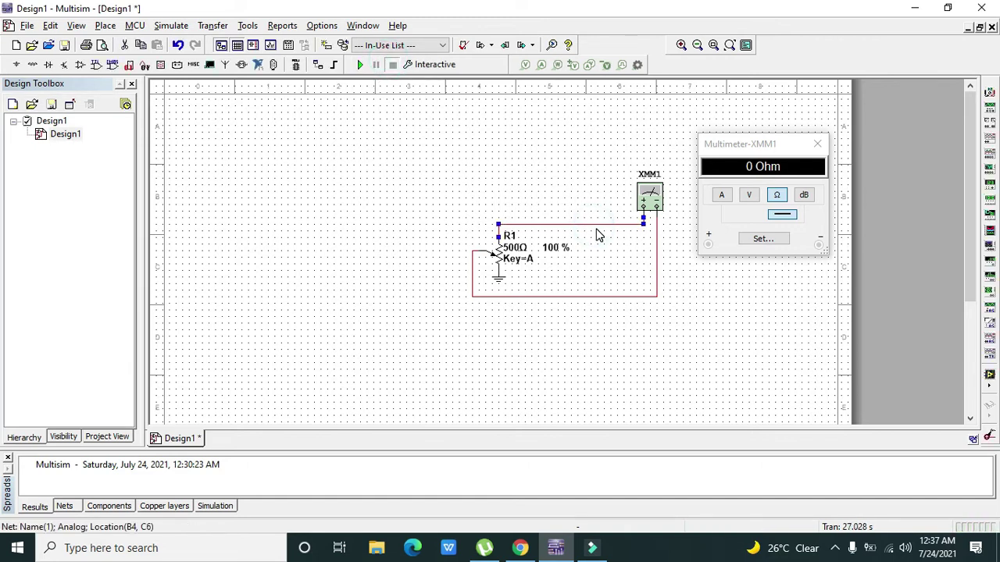
right_click(592, 225)
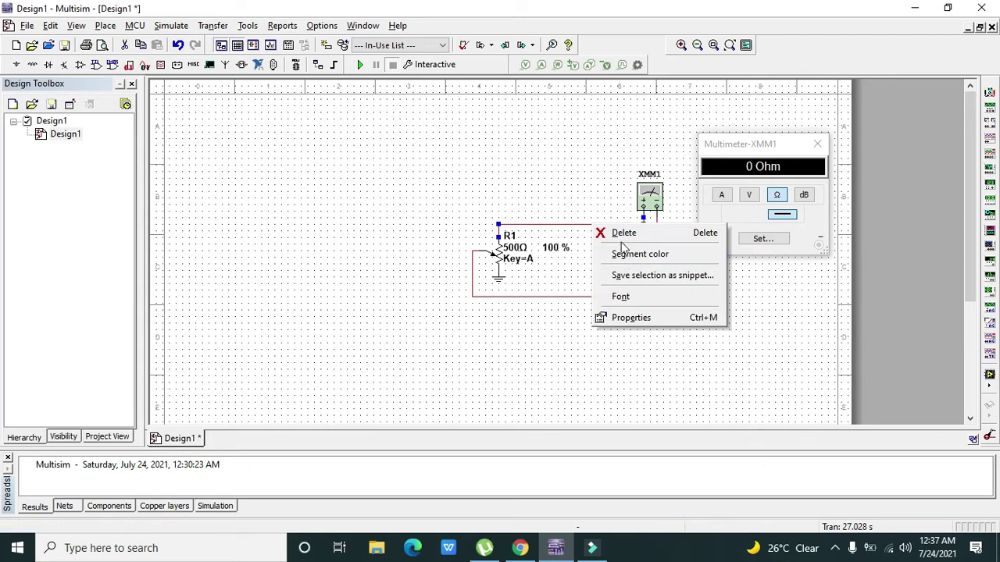
left_click(623, 233)
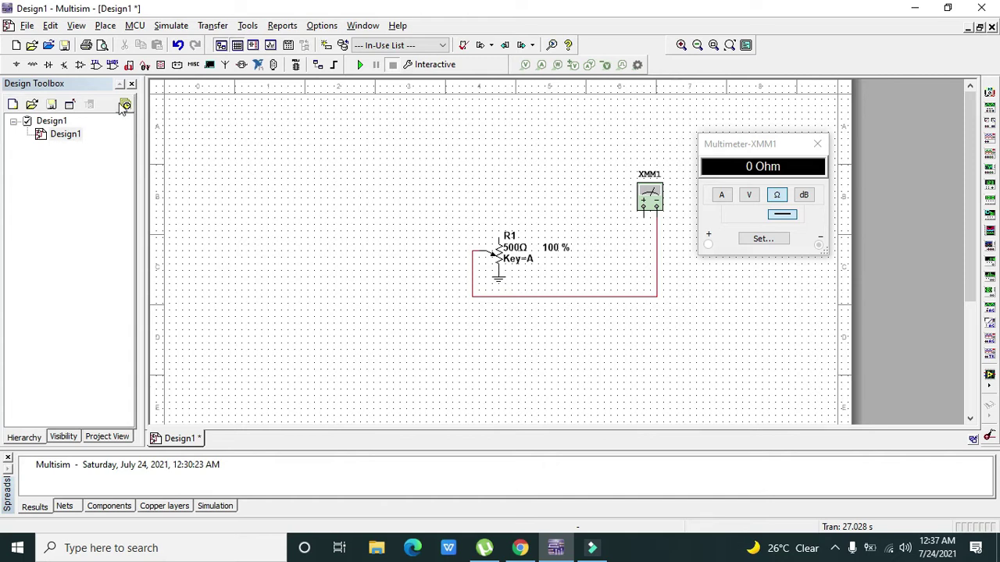
Step: Place a POWER_SOURCES DC_POWER source V1 to the left of R1
left_click(16, 65)
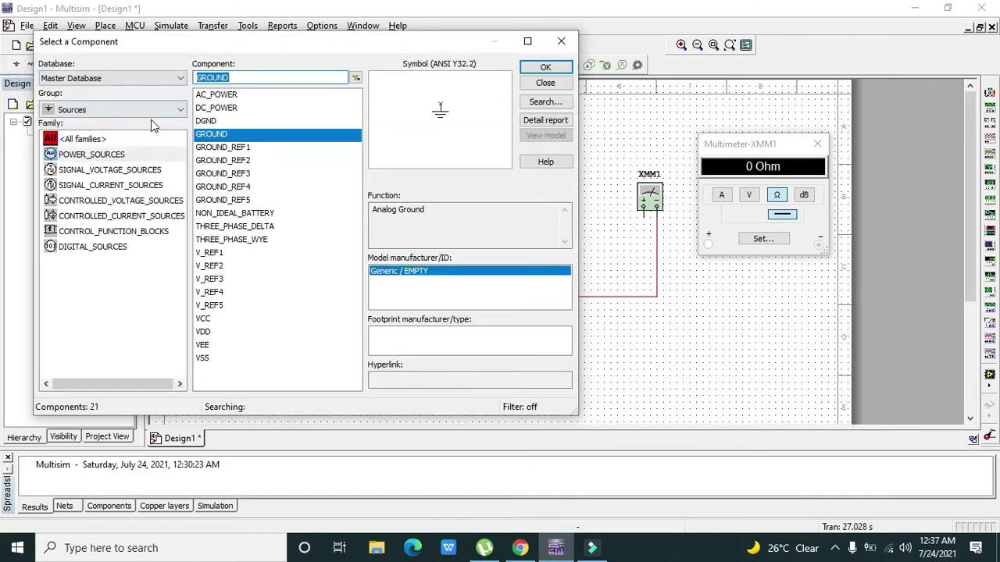
left_click(125, 155)
left_click(212, 107)
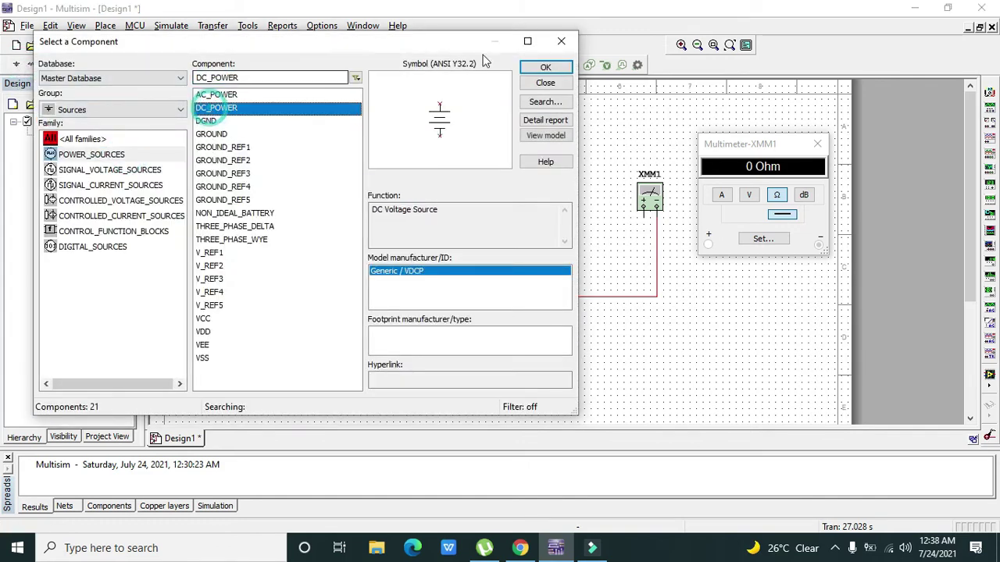
left_click(546, 67)
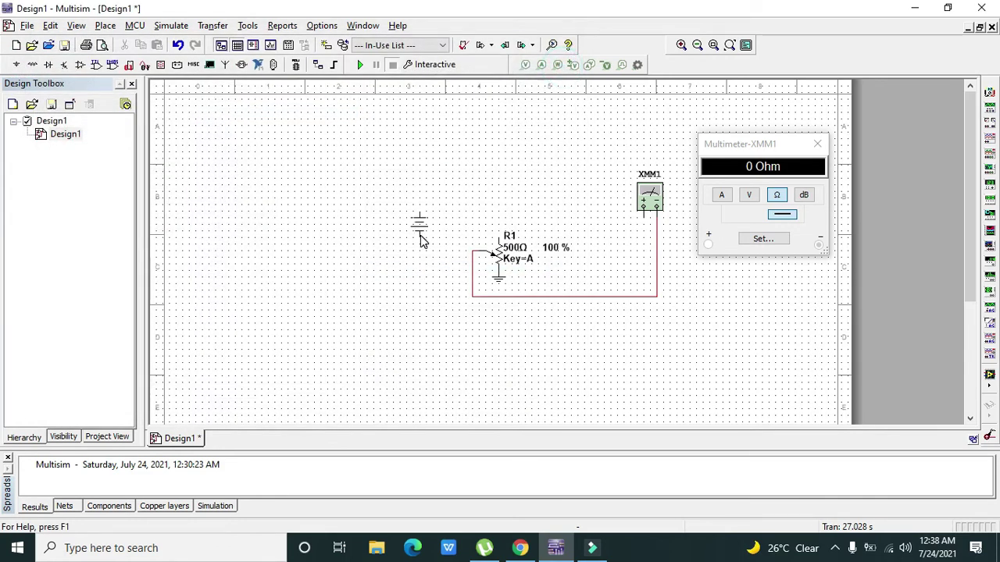
left_click(407, 252)
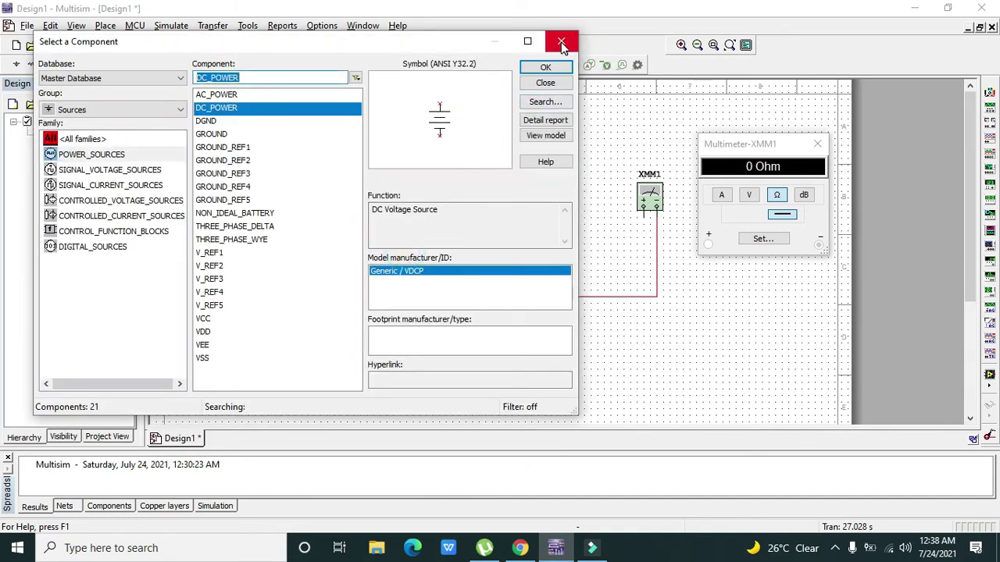
left_click(561, 41)
Step: Wire R1's top pin to V1's positive terminal with one bend
left_click(498, 234)
left_click(477, 170)
left_click(406, 224)
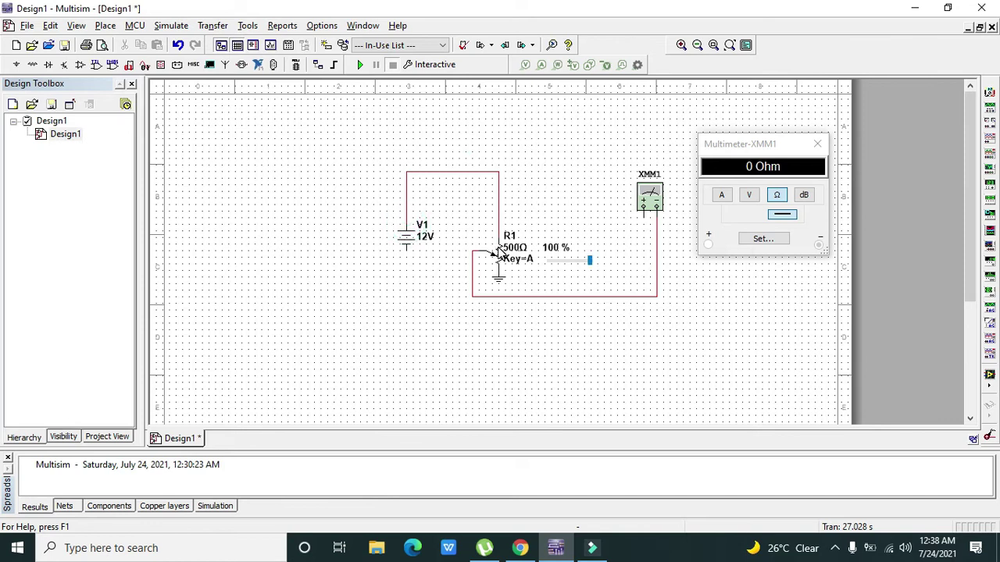
Step: Run a wire from V1's bottom terminal to R1's ground pin, then pull its end off
left_click(407, 250)
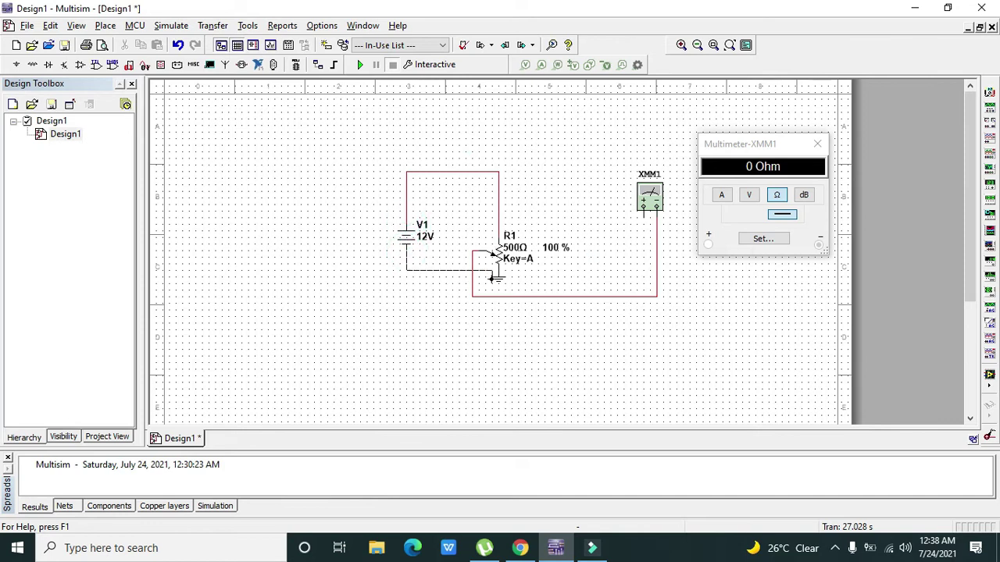
left_click(499, 274)
left_click(497, 272)
left_click(498, 271)
left_click(498, 270)
left_click_drag(498, 270, 461, 286)
Step: Move the ground symbol lower and join V1's return wire to the bottom net underneath
left_click(497, 282)
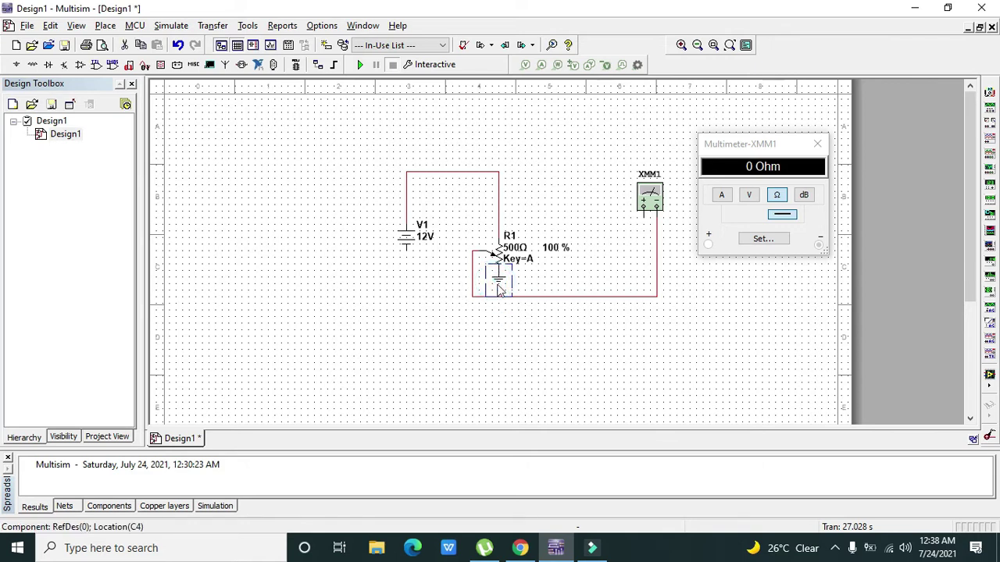
left_click_drag(498, 286, 502, 328)
left_click(406, 249)
left_click(496, 287)
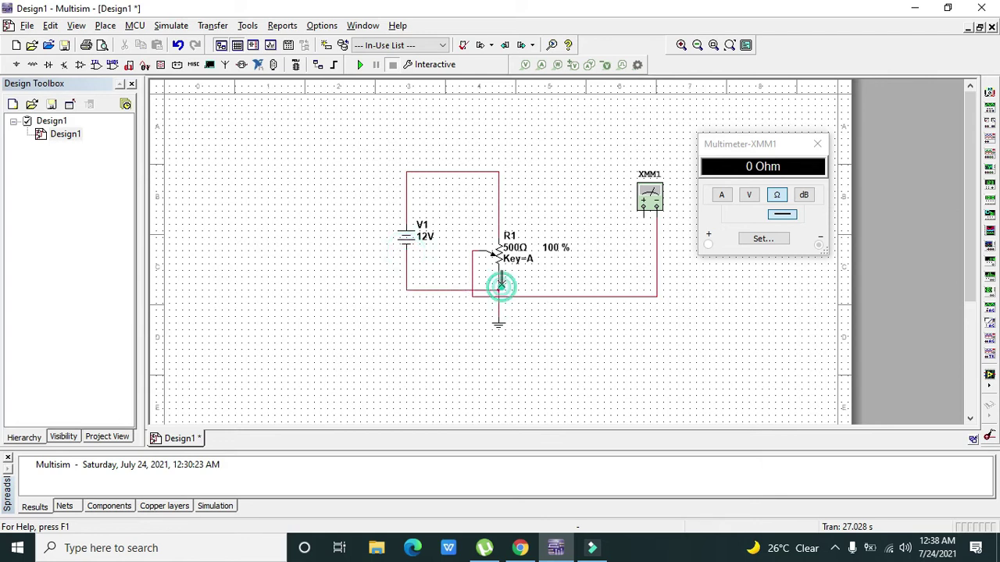
left_click_drag(458, 290, 458, 310)
left_click(515, 316)
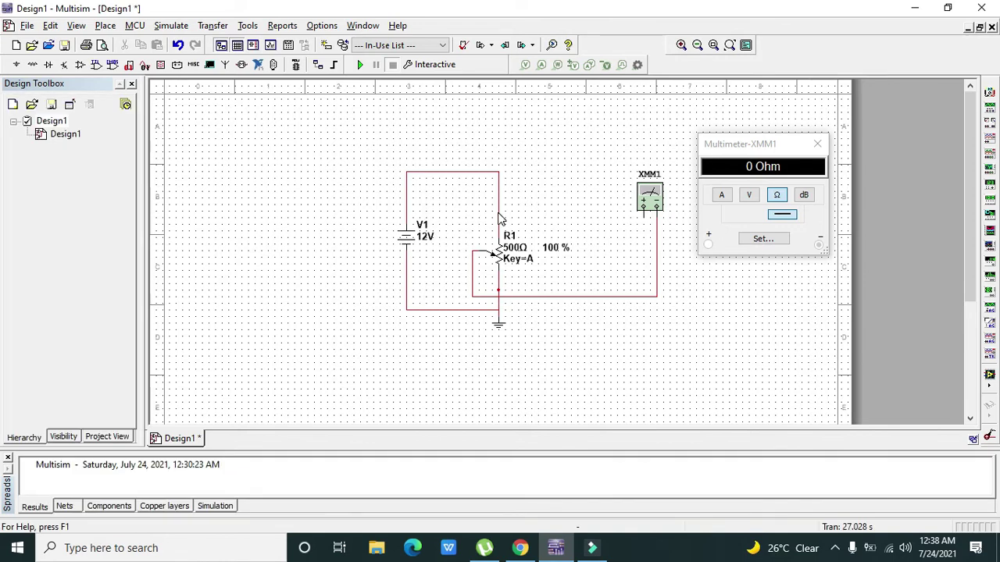
mouse_move(497, 242)
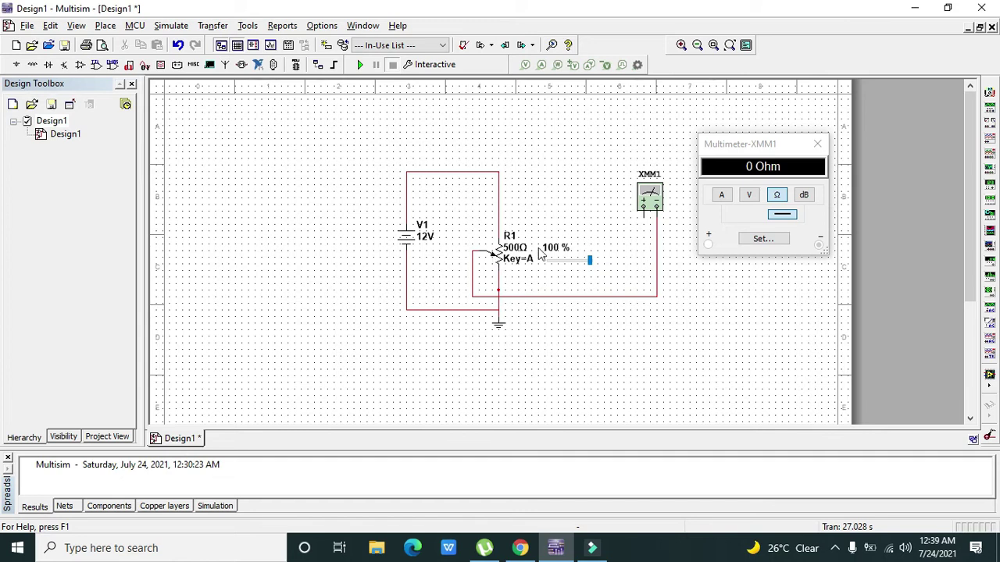
Step: Delete the old wire running from R1 to the multimeter
left_click(645, 217)
left_click(539, 297)
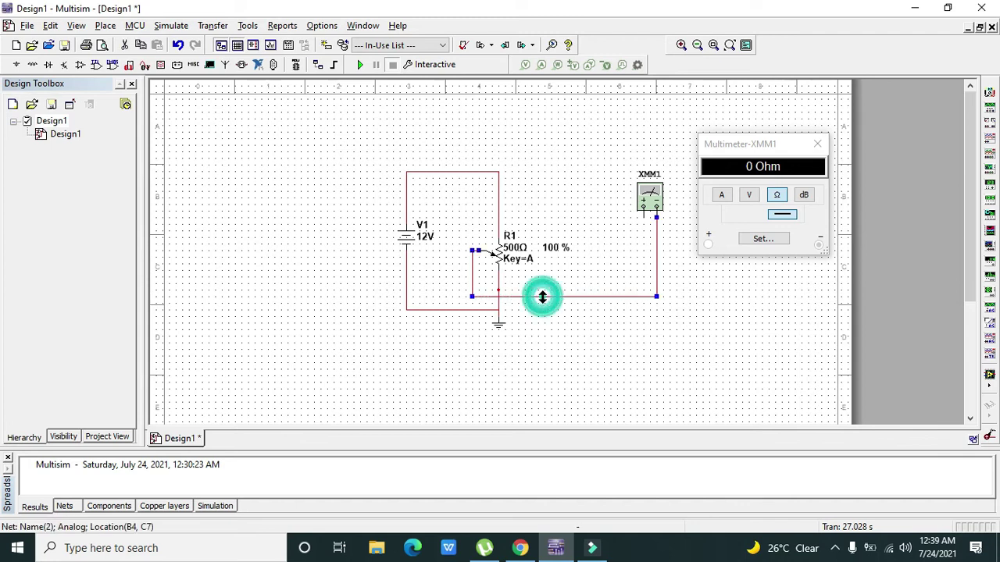
left_click(542, 297)
key("Delete")
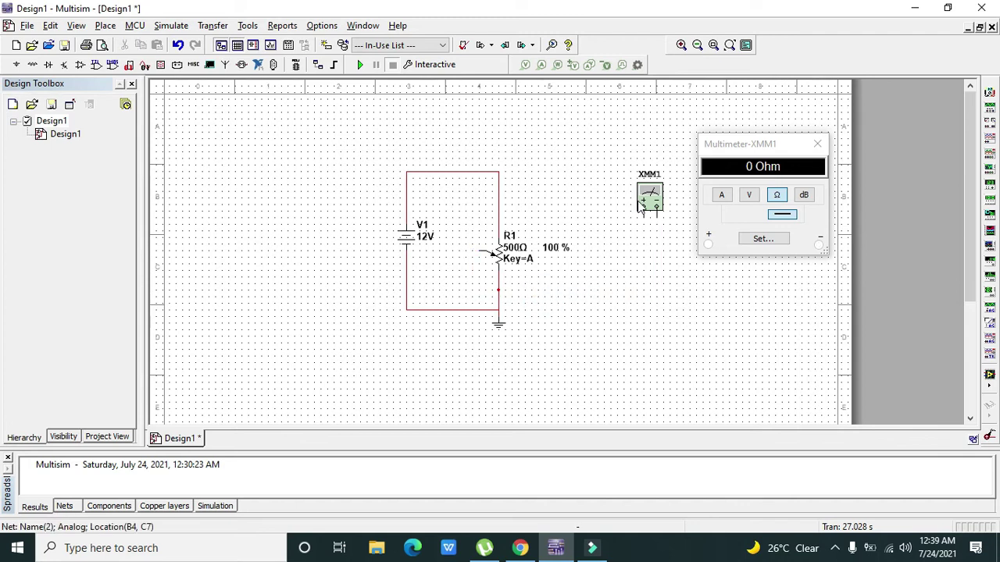
Step: Wire XMM1's positive terminal to R1's wiper and begin its negative lead
left_click(643, 218)
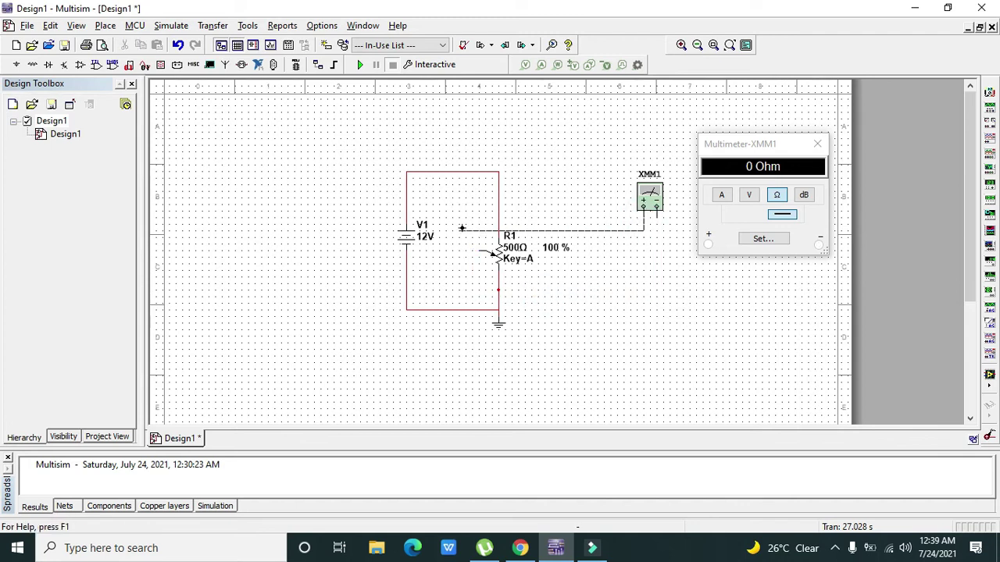
left_click(458, 228)
left_click(479, 251)
mouse_move(480, 251)
left_click(657, 208)
Step: Land XMM1's negative lead on R1's lower node, run, and set the meter to DC volts
left_click(500, 290)
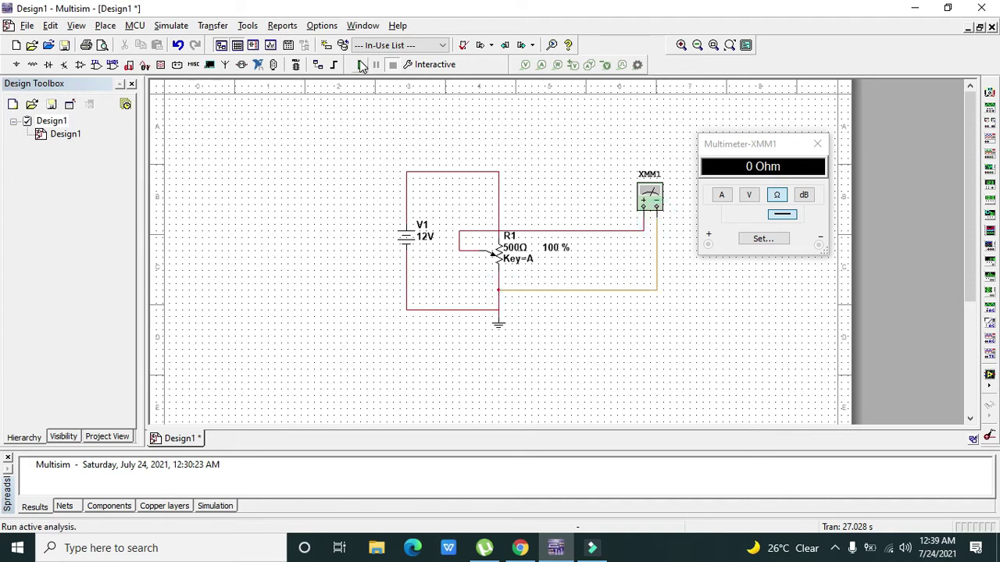
left_click(360, 64)
left_click(749, 195)
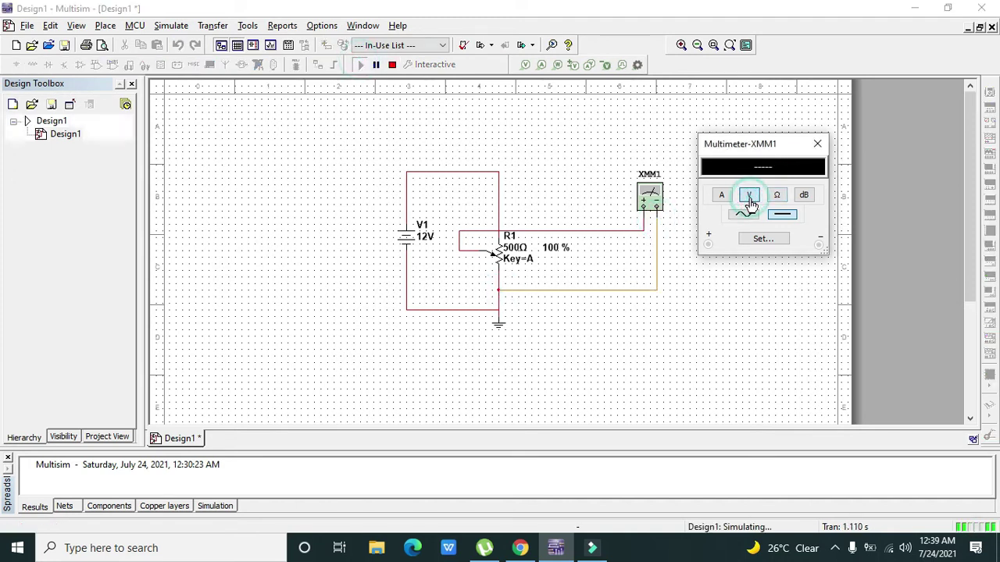
left_click(784, 218)
Step: Lower R1's wiper from 100 % to 80 %, then from 65 % to 50 %
left_click(586, 263)
left_click_drag(586, 264, 576, 265)
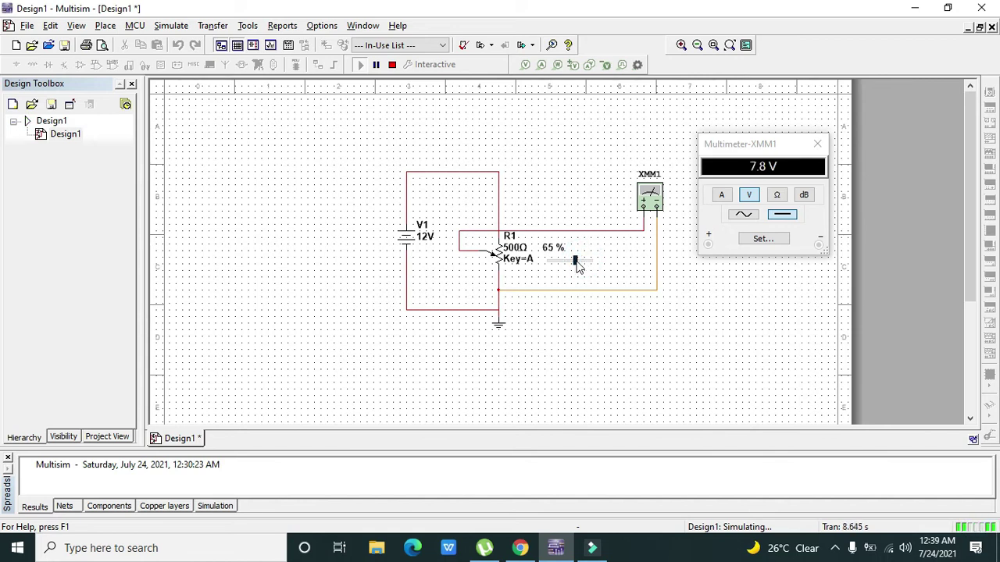
left_click_drag(577, 261, 546, 268)
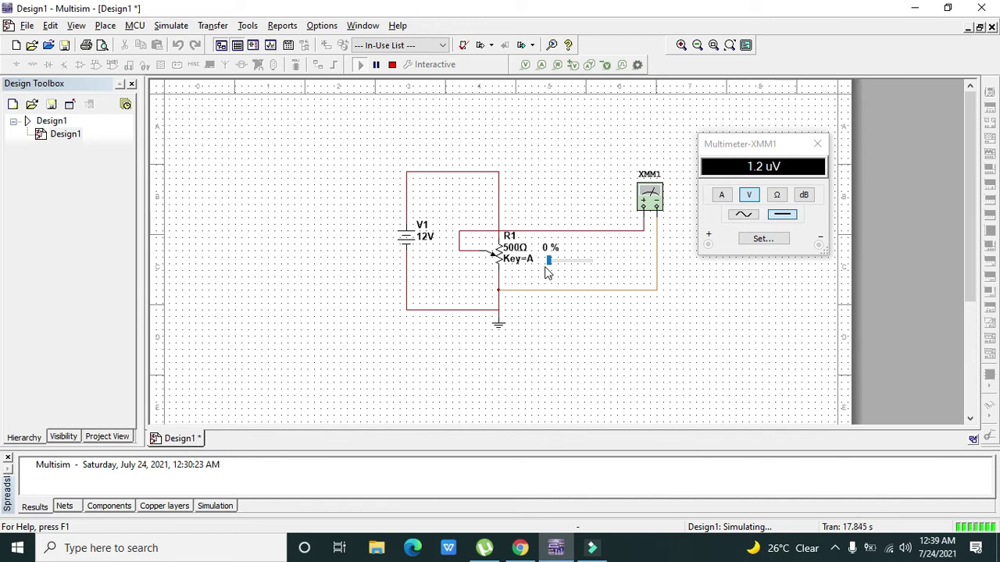
Step: Return R1's wiper to 0 %, bringing the multimeter reading to 11.999 V
mouse_move(552, 265)
left_mouse_down()
mouse_move(583, 263)
mouse_move(537, 267)
left_mouse_up()
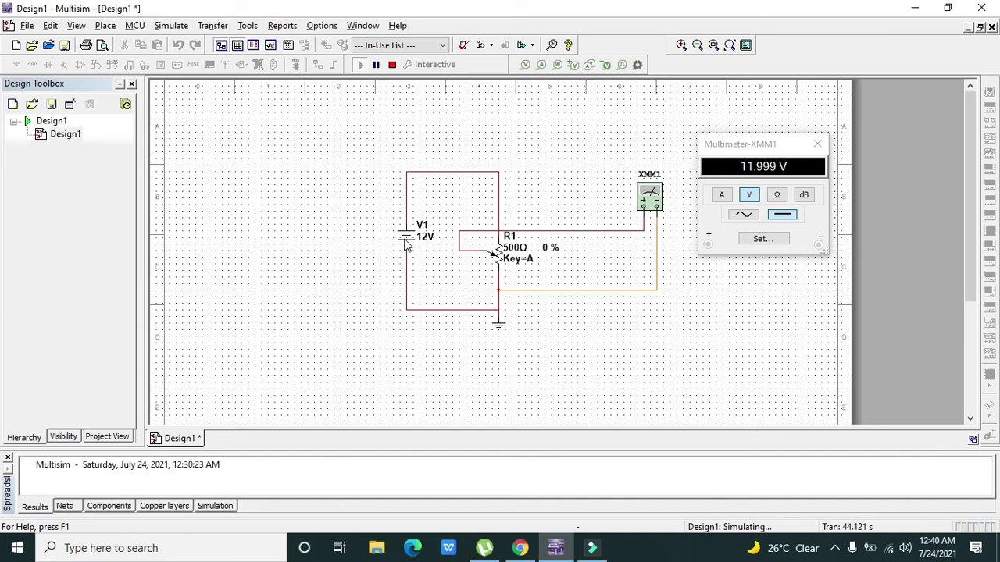
mouse_move(514, 254)
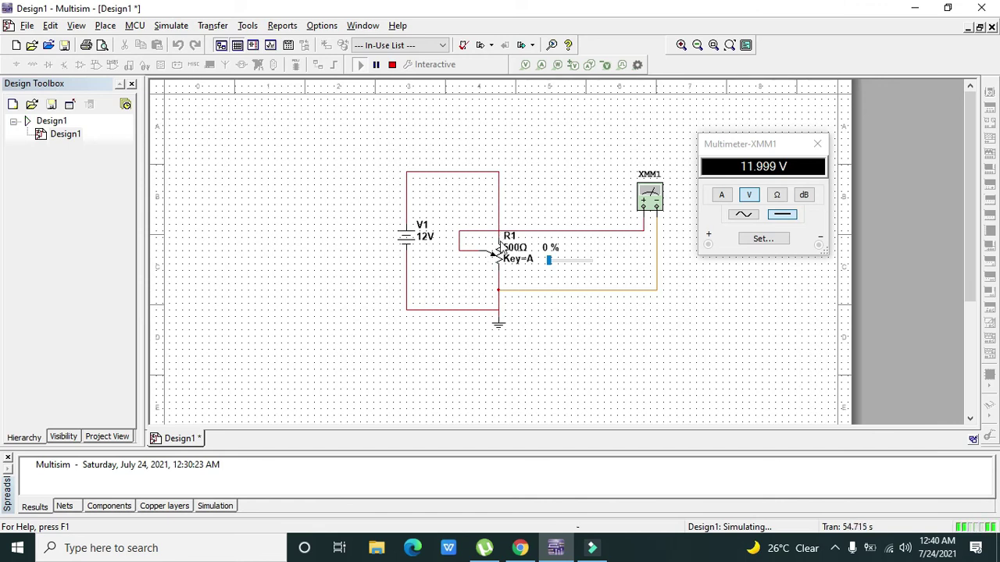
Step: Step R1's potentiometer setting up to 20 % while the meter holds 11.999 V
left_click(561, 260)
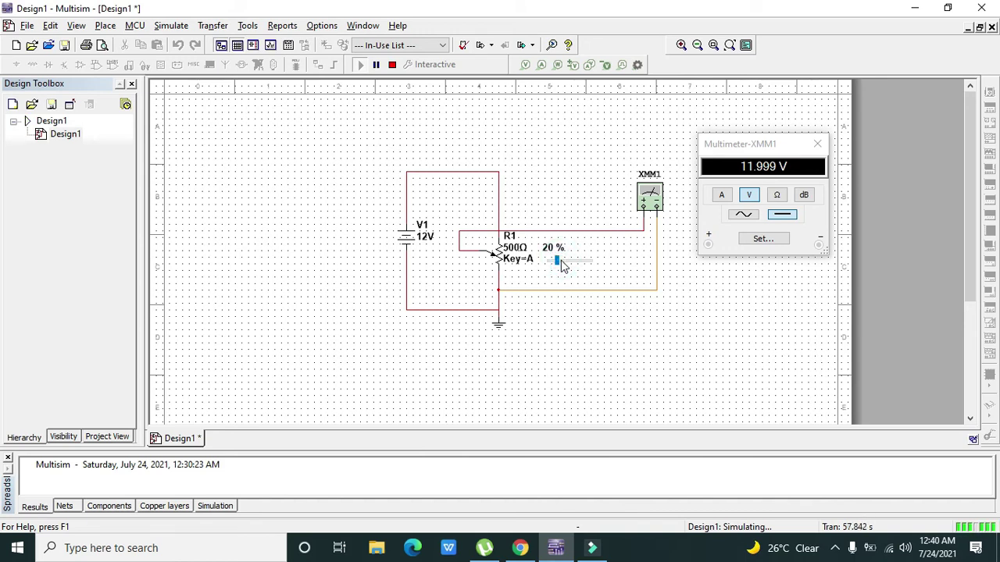